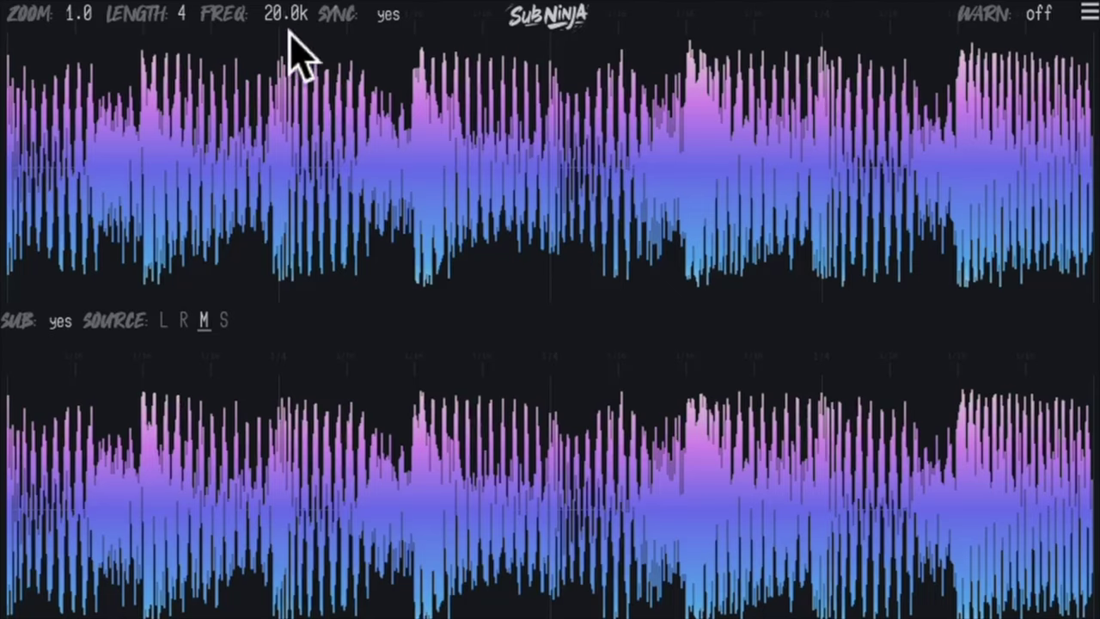
Sweep Sub Ninja's upper FREQ down and back up, leaving it at 20.0k with WARN off.
{"action": "left_click_drag", "start_coordinate": [293, 69], "coordinate": [287, 160]}
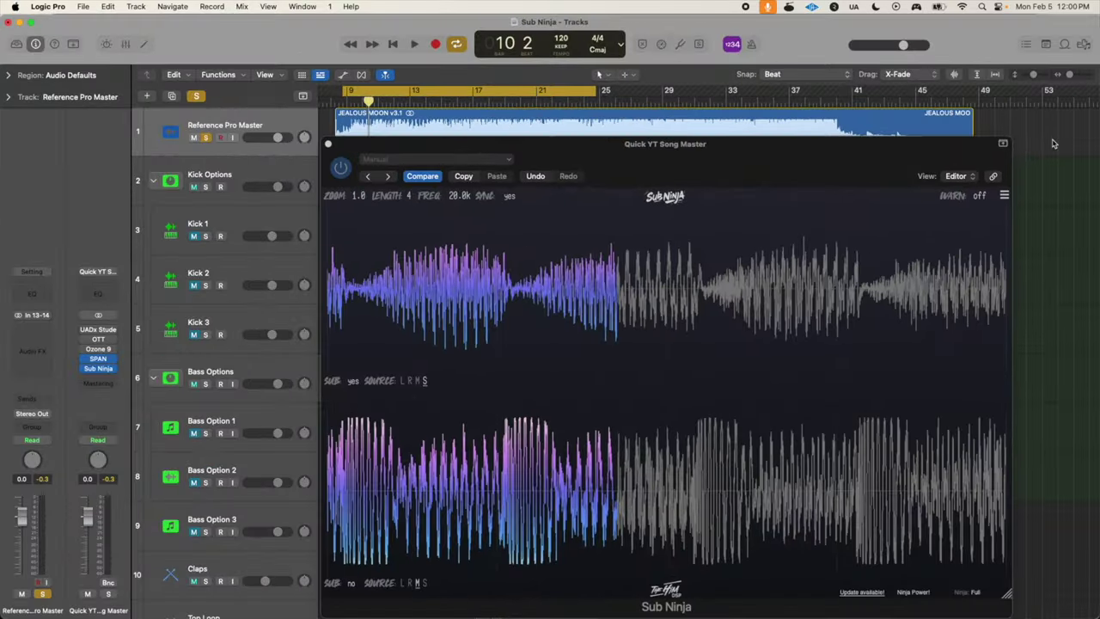
Close the Sub Ninja analyzer window.
{"action": "left_click", "coordinate": [329, 145]}
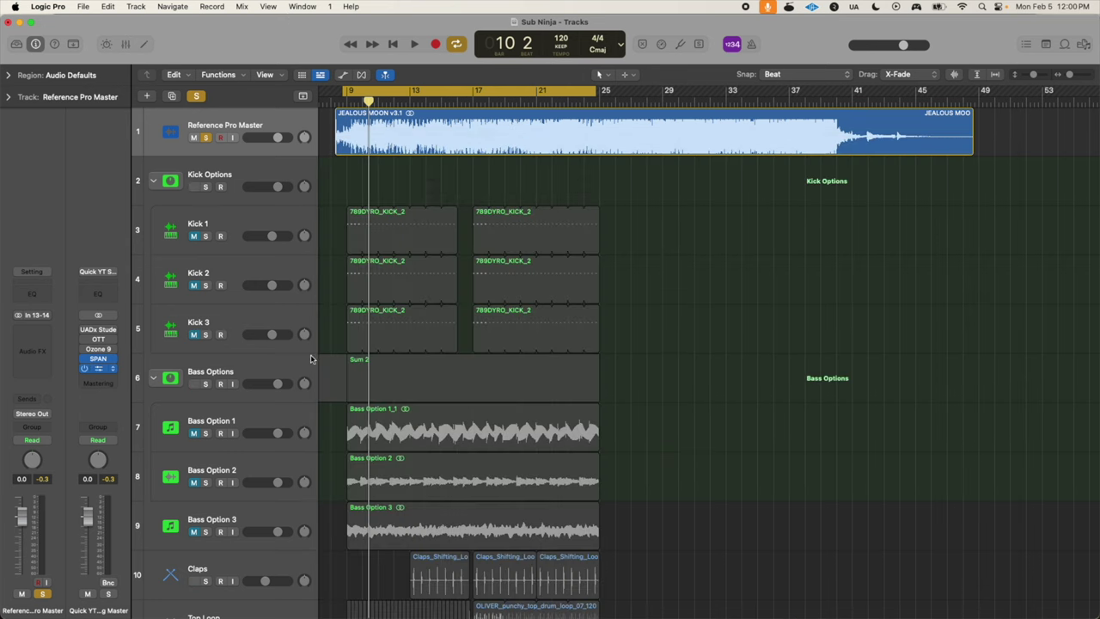
{"action": "key", "text": "v"}
{"action": "left_click", "coordinate": [328, 145]}
Load SPAN's Factory ROM Lo-Freq Inspection preset on the master during playback, then close SPAN.
{"action": "left_click", "coordinate": [99, 359]}
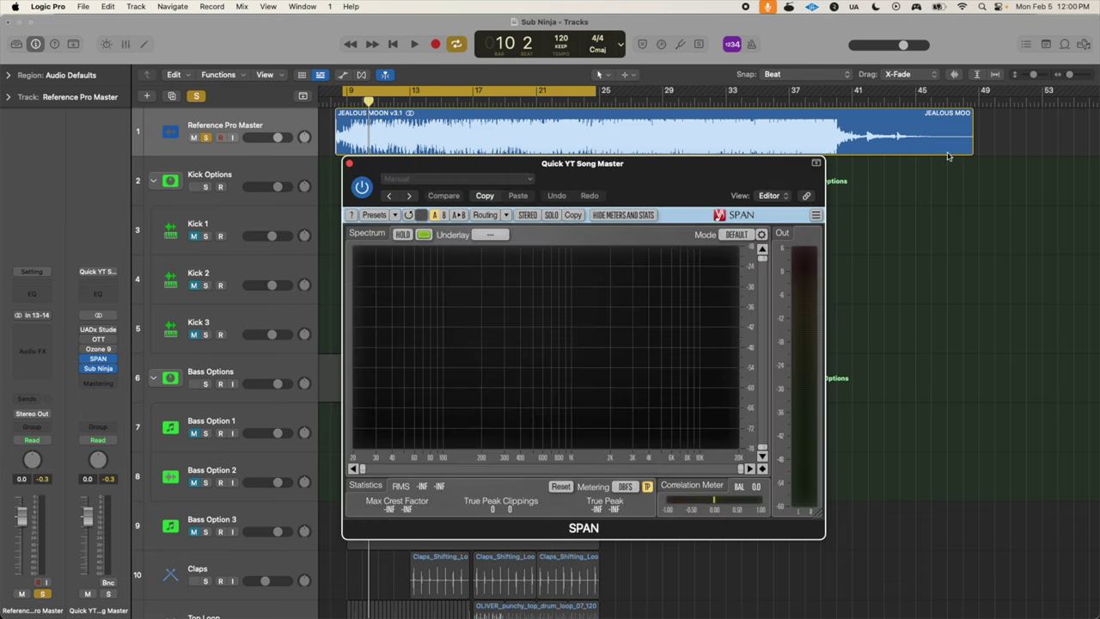
{"action": "key", "text": "space"}
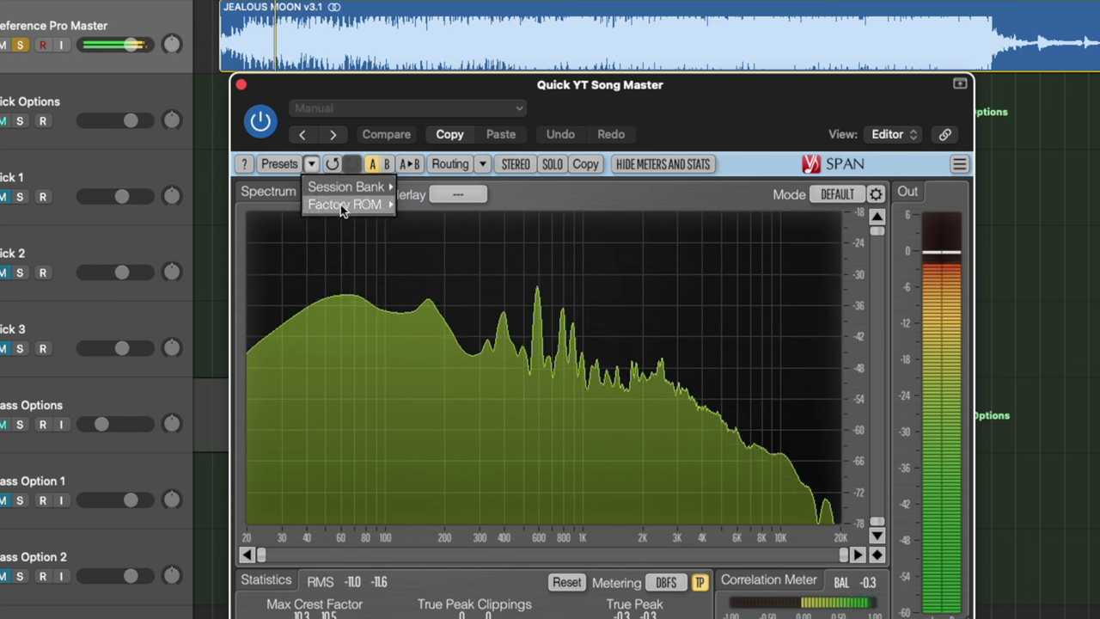
{"action": "mouse_move", "coordinate": [340, 204]}
{"action": "left_click", "coordinate": [468, 241]}
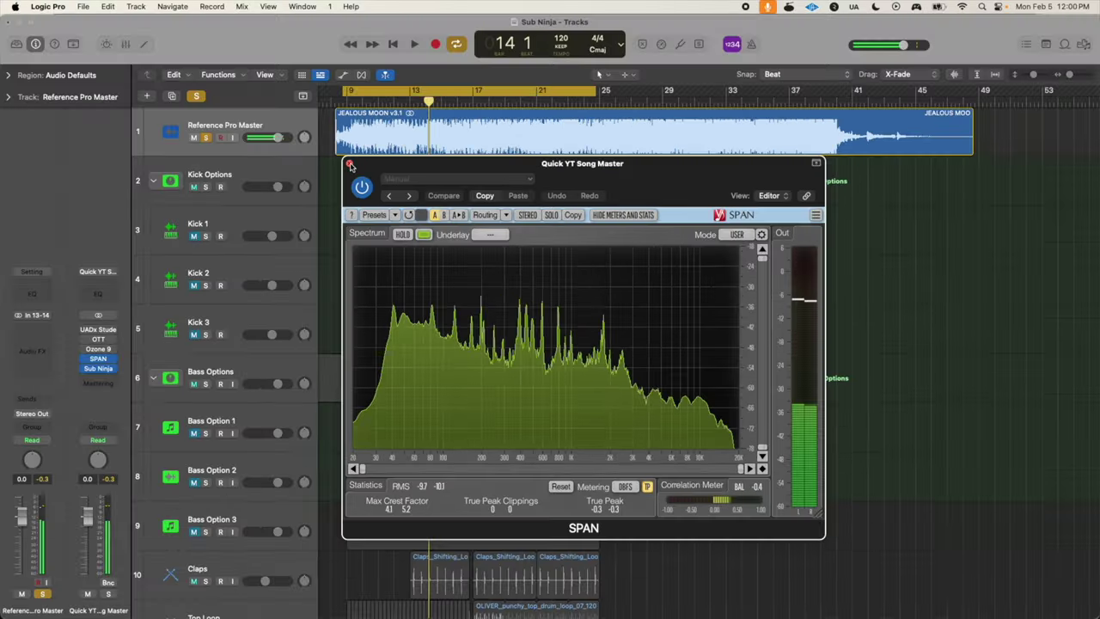
{"action": "left_click", "coordinate": [114, 361]}
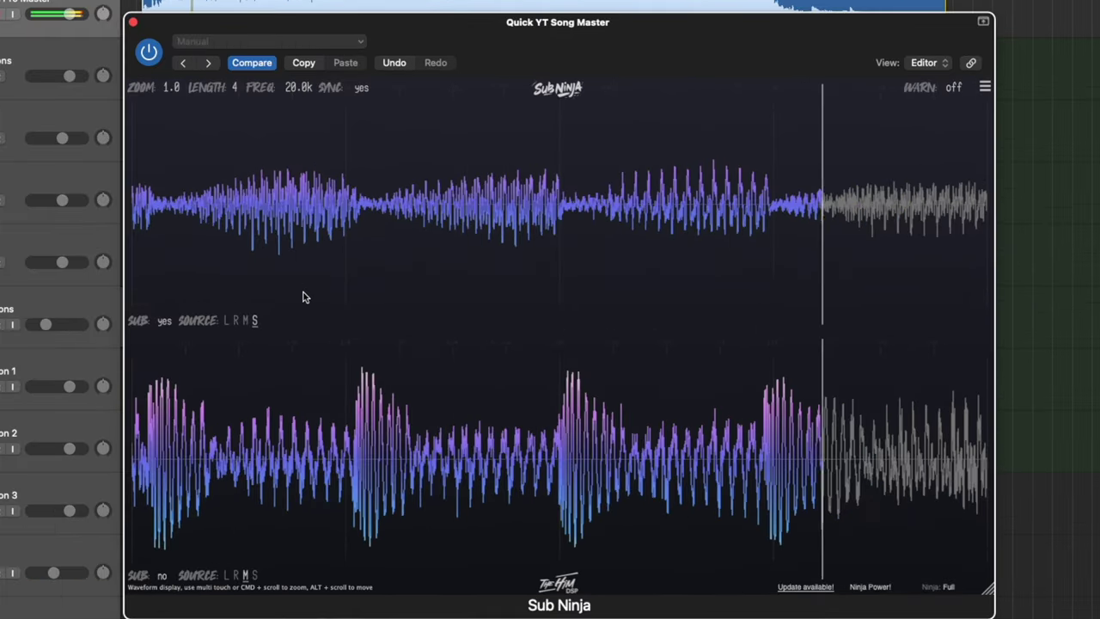
Set Sub Ninja's top display SOURCE to M and bring its FREQ to 100Hz.
{"action": "left_click", "coordinate": [418, 381]}
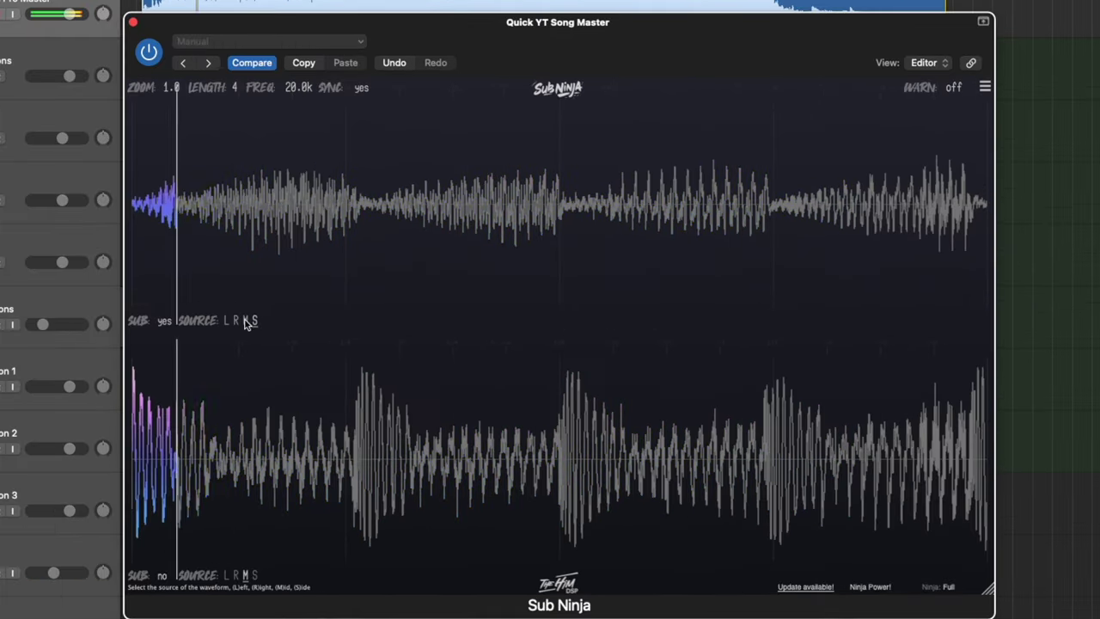
{"action": "left_click", "coordinate": [244, 321]}
{"action": "left_click_drag", "start_coordinate": [298, 86], "coordinate": [295, 285]}
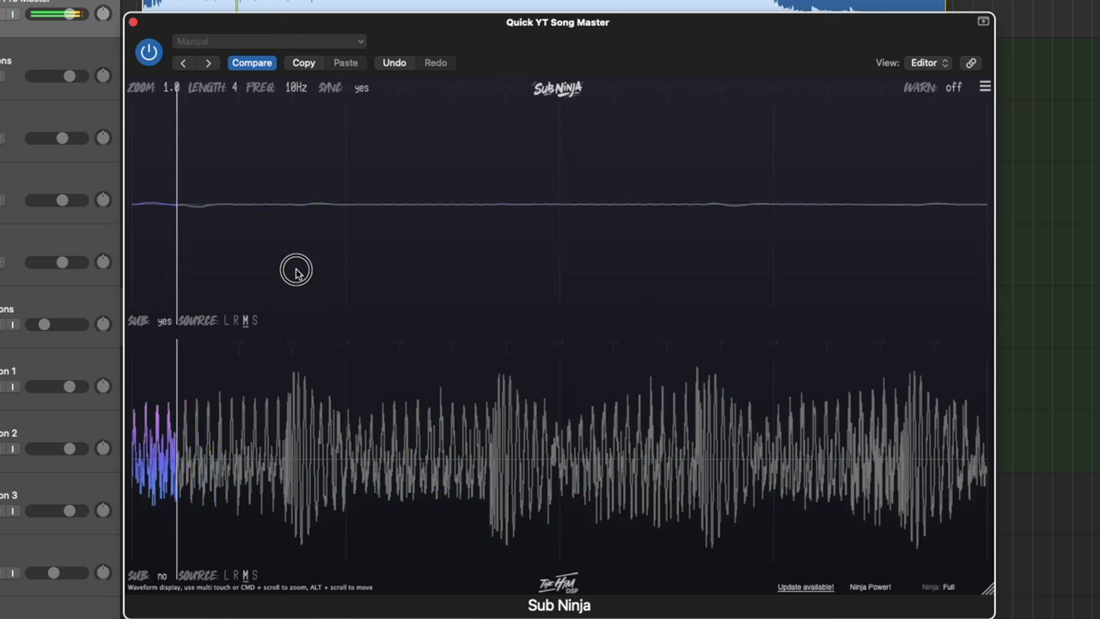
{"action": "left_click_drag", "start_coordinate": [294, 247], "coordinate": [299, 220]}
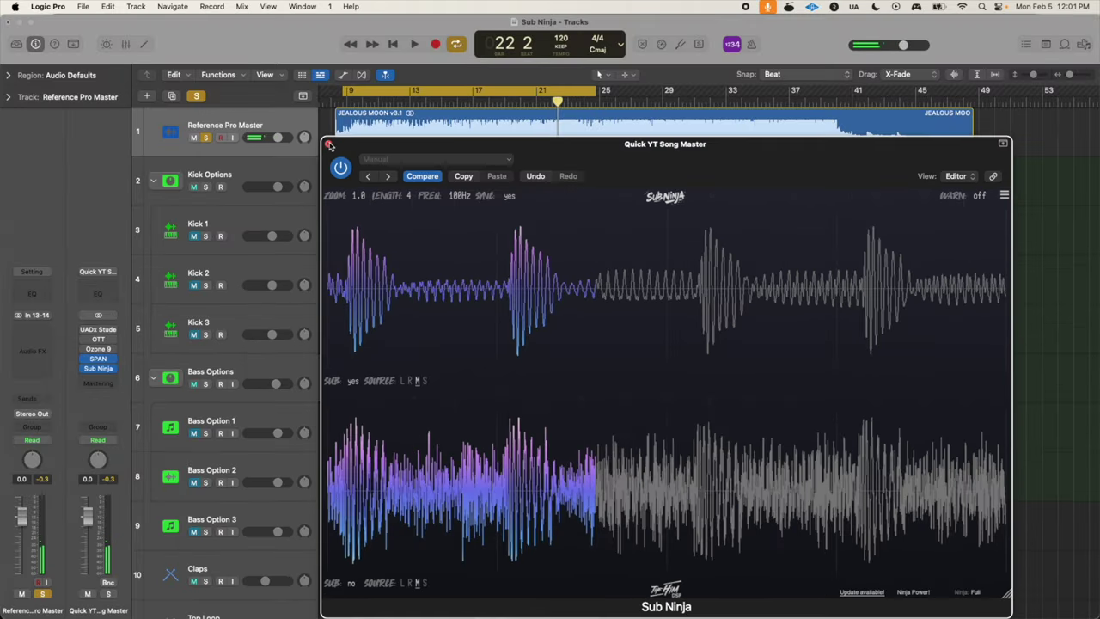
Close Sub Ninja, then unsolo and mute the Reference Pro Master track.
{"action": "left_click", "coordinate": [328, 144]}
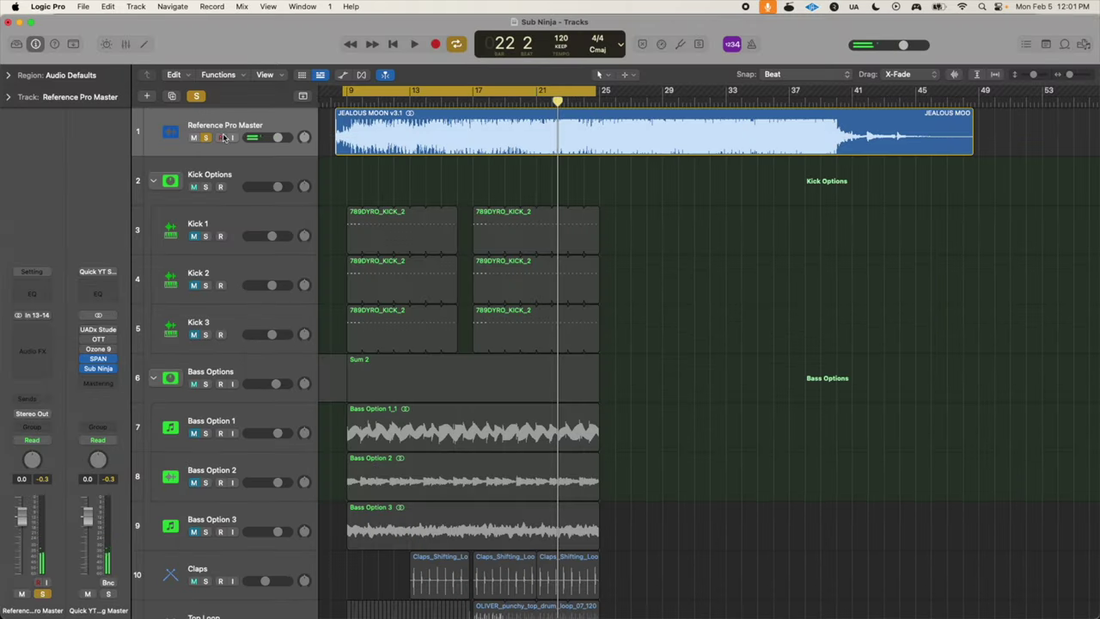
{"action": "left_click", "coordinate": [207, 138]}
{"action": "left_click", "coordinate": [193, 138]}
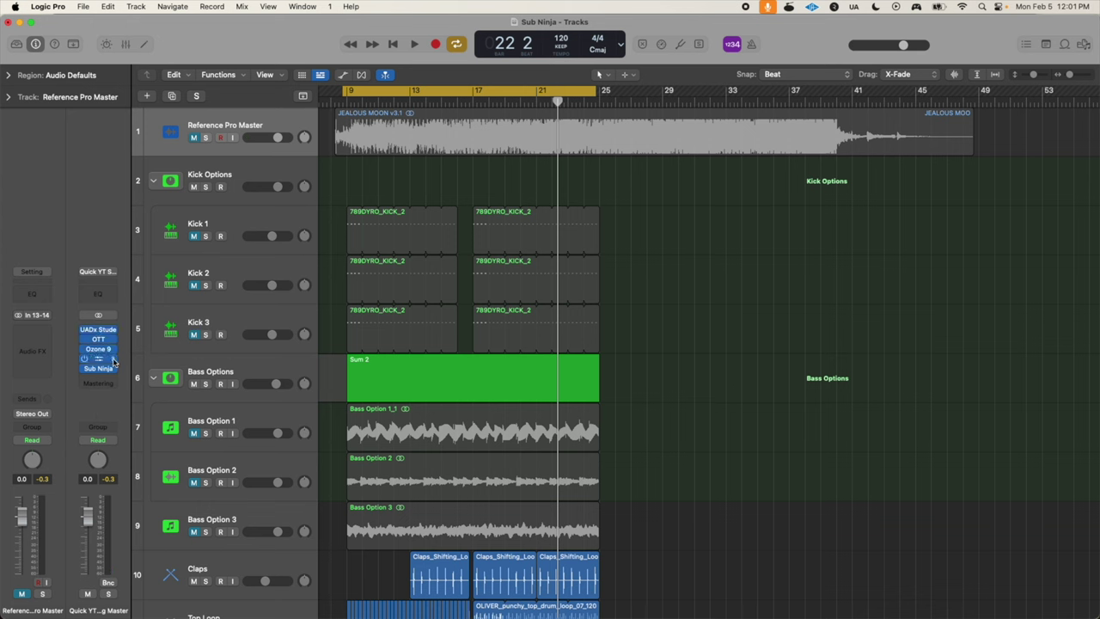
Reopen Sub Ninja on the master, play the kick and bass, then solo Reference Pro Master.
{"action": "left_click", "coordinate": [98, 368]}
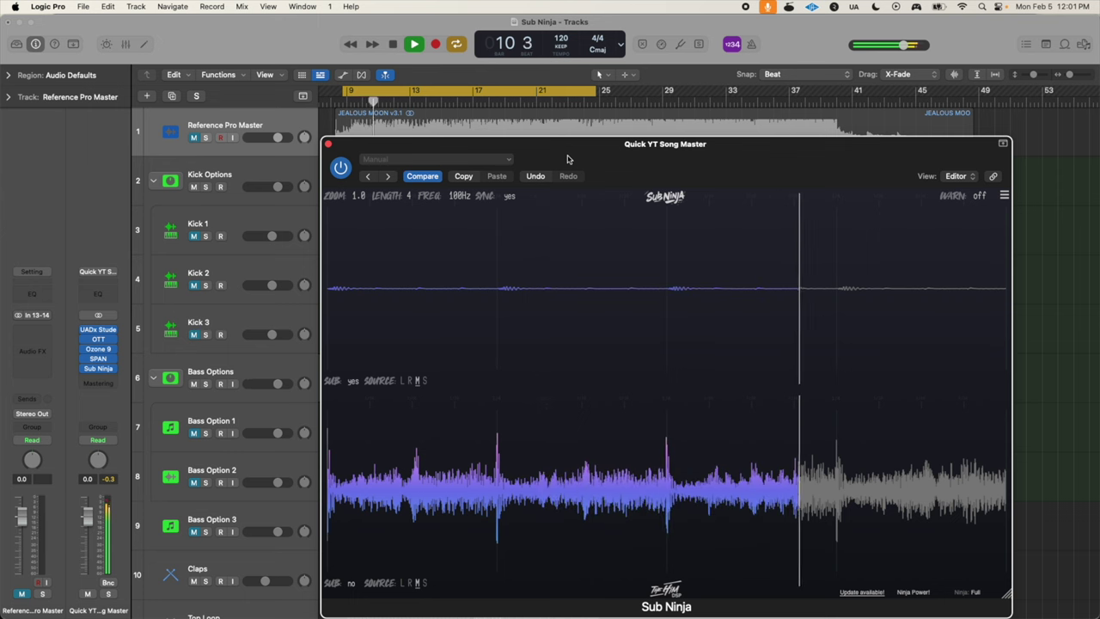
{"action": "left_click", "coordinate": [208, 237]}
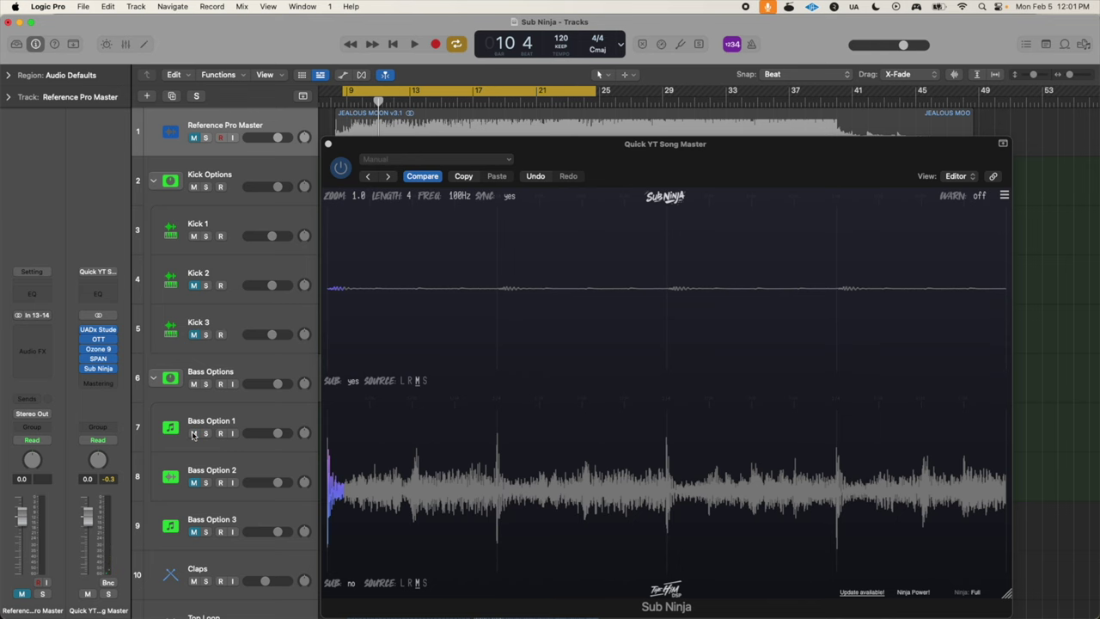
{"action": "key", "text": "space"}
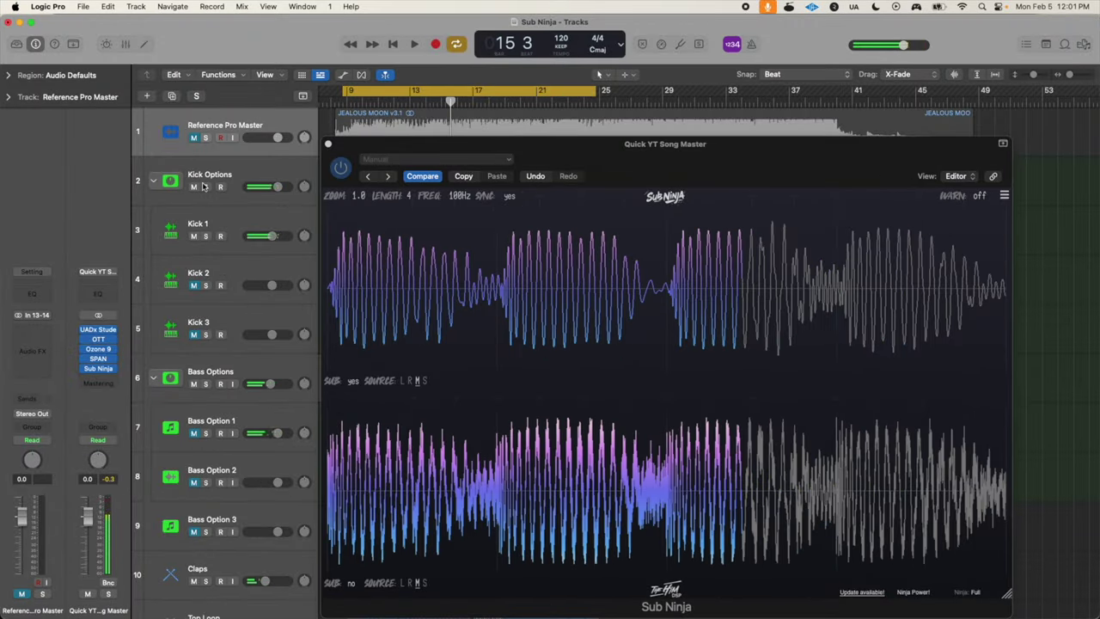
{"action": "key", "text": "space"}
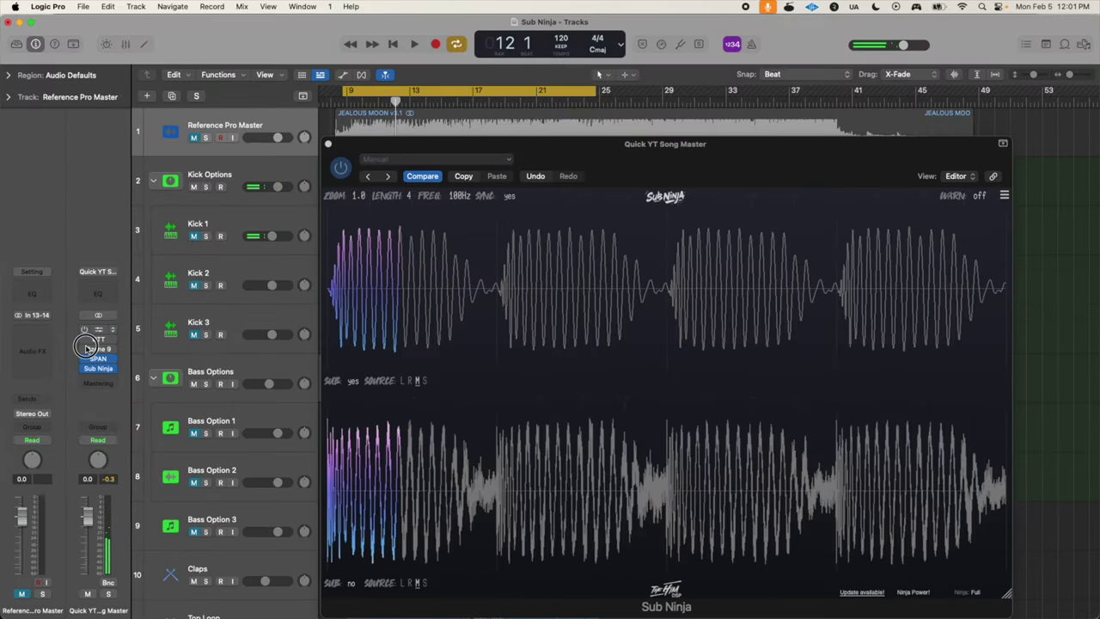
{"action": "left_click", "coordinate": [205, 138]}
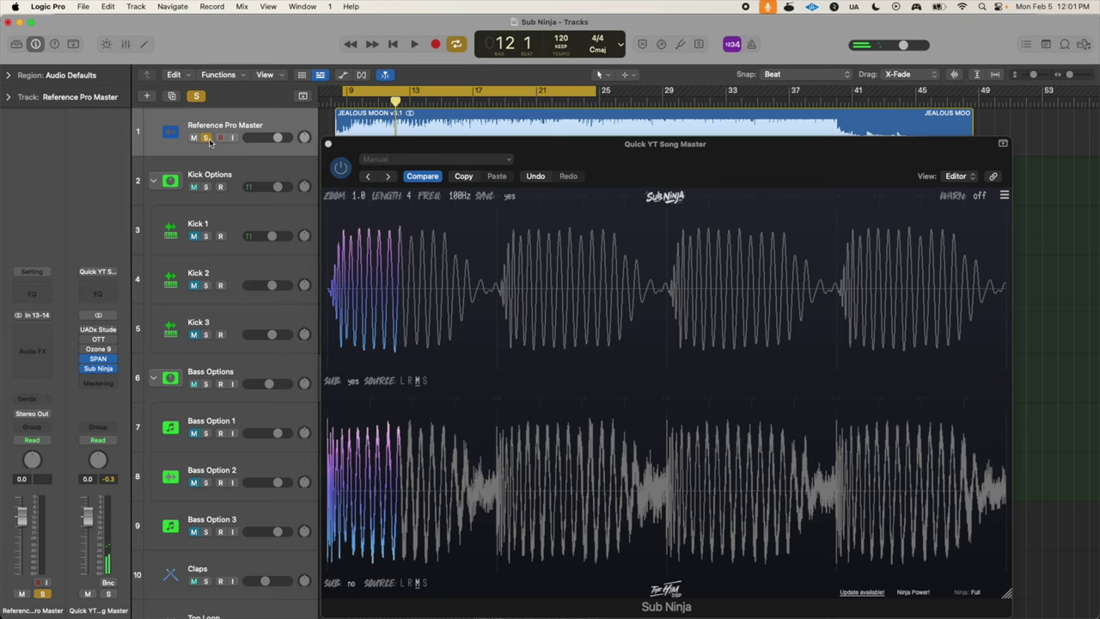
Play the soloed reference from bar 9, then unsolo and mute it and play Kick 1 alone.
{"action": "key", "text": "space"}
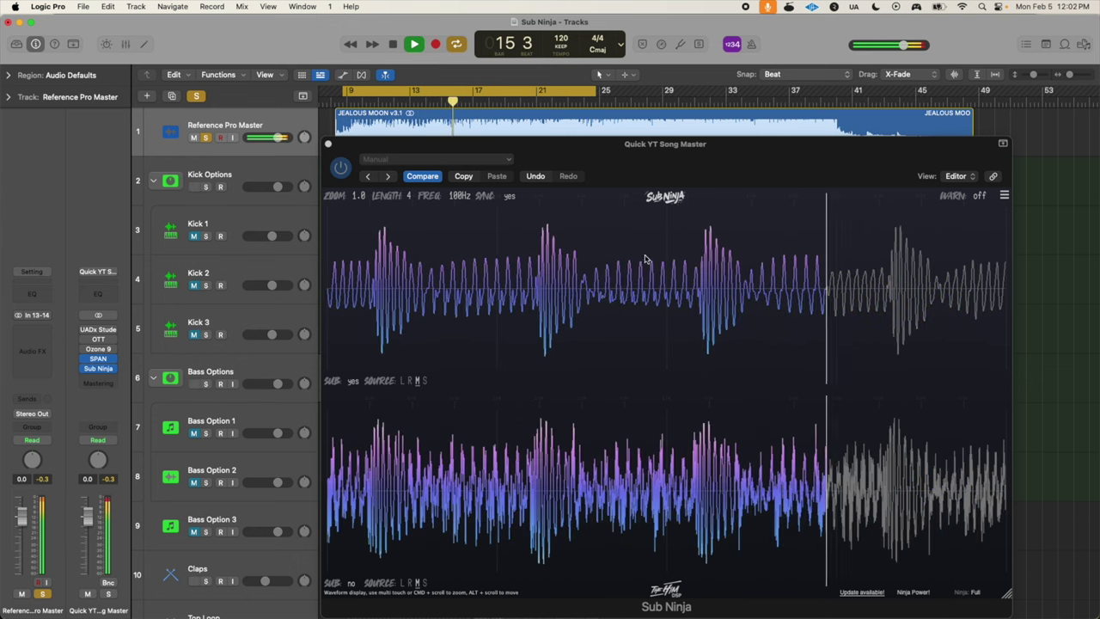
{"action": "key", "text": "space"}
{"action": "key", "text": "ctrl+s"}
{"action": "key", "text": "ctrl+m"}
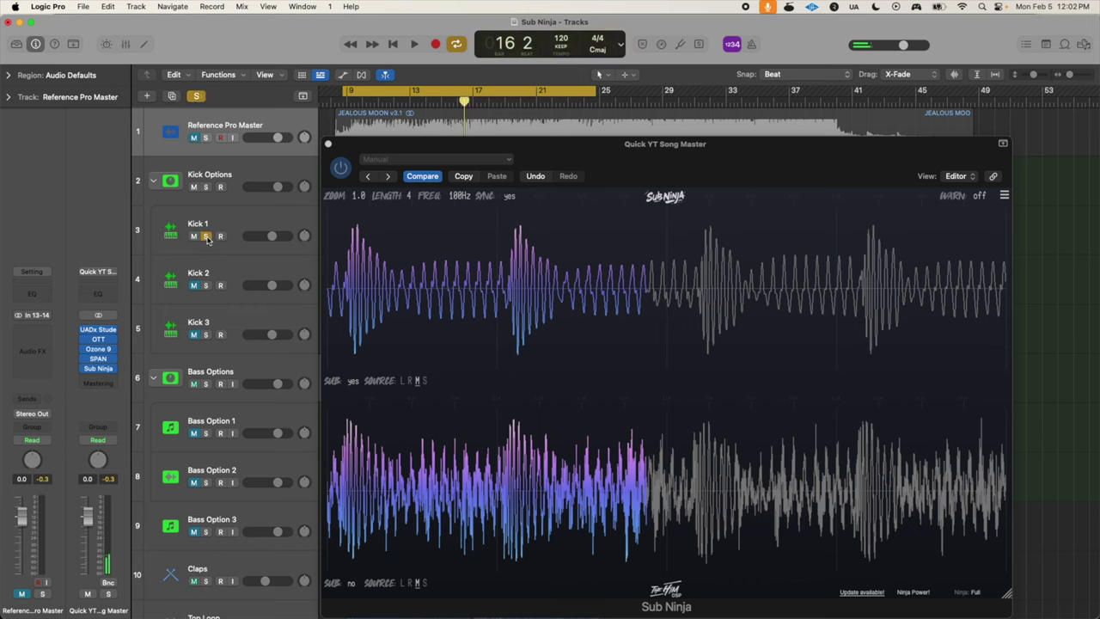
{"action": "key", "text": "space"}
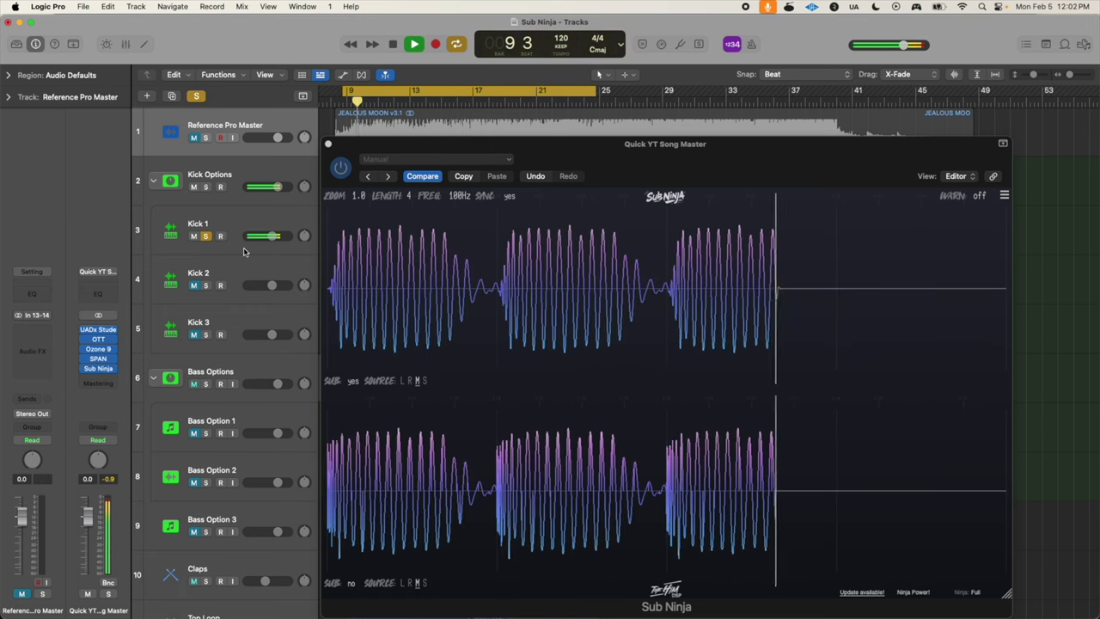
{"action": "left_click", "coordinate": [206, 286]}
{"action": "key", "text": "space"}
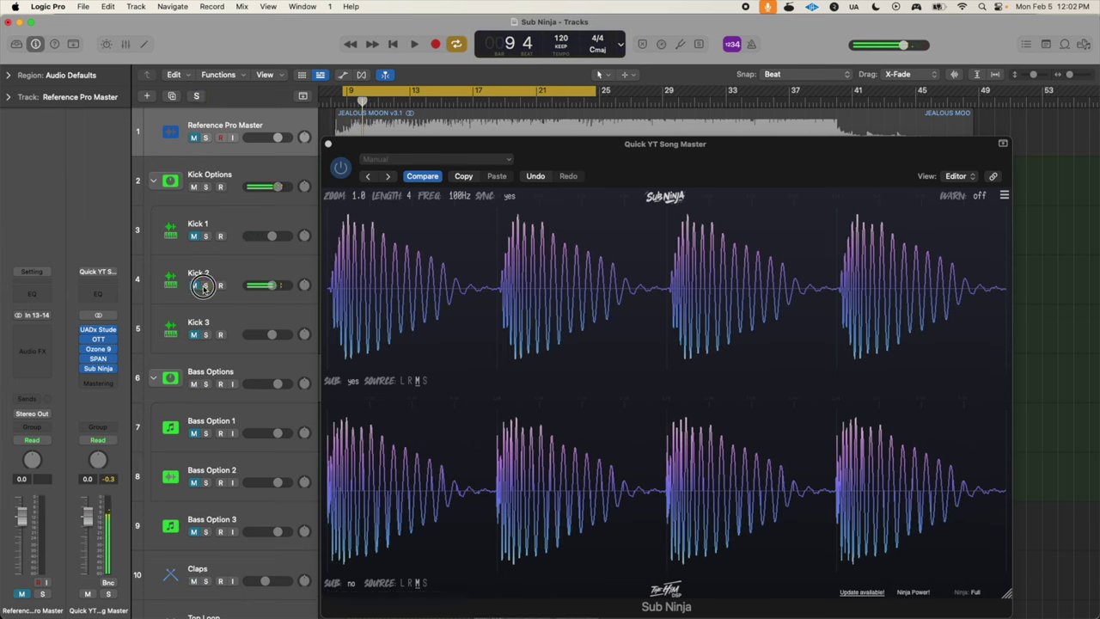
{"action": "key", "text": "space"}
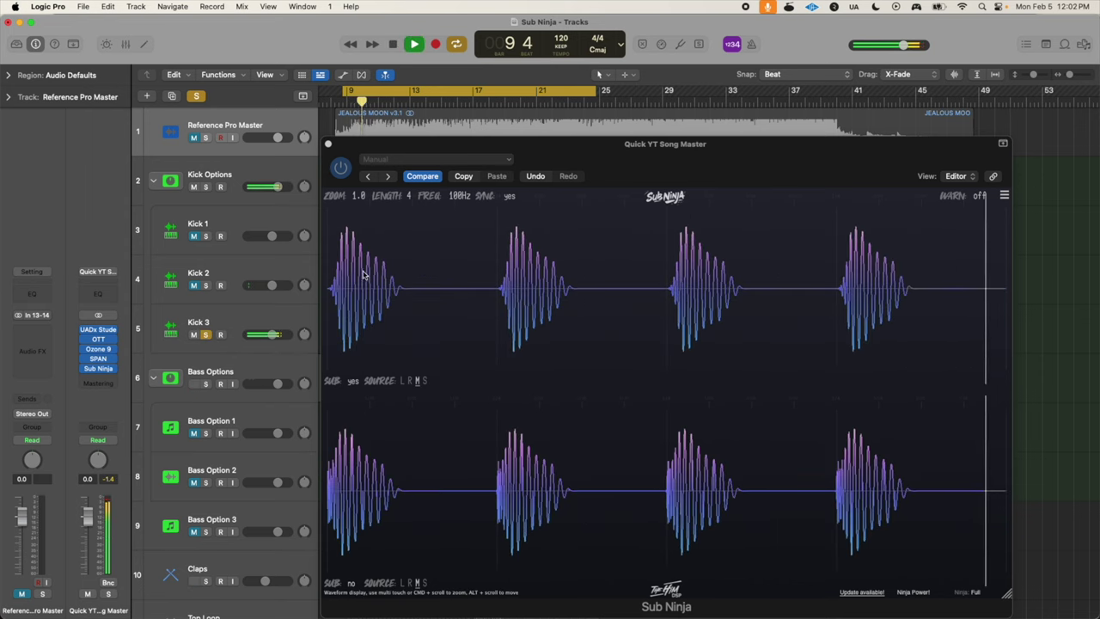
{"action": "left_click", "coordinate": [206, 138]}
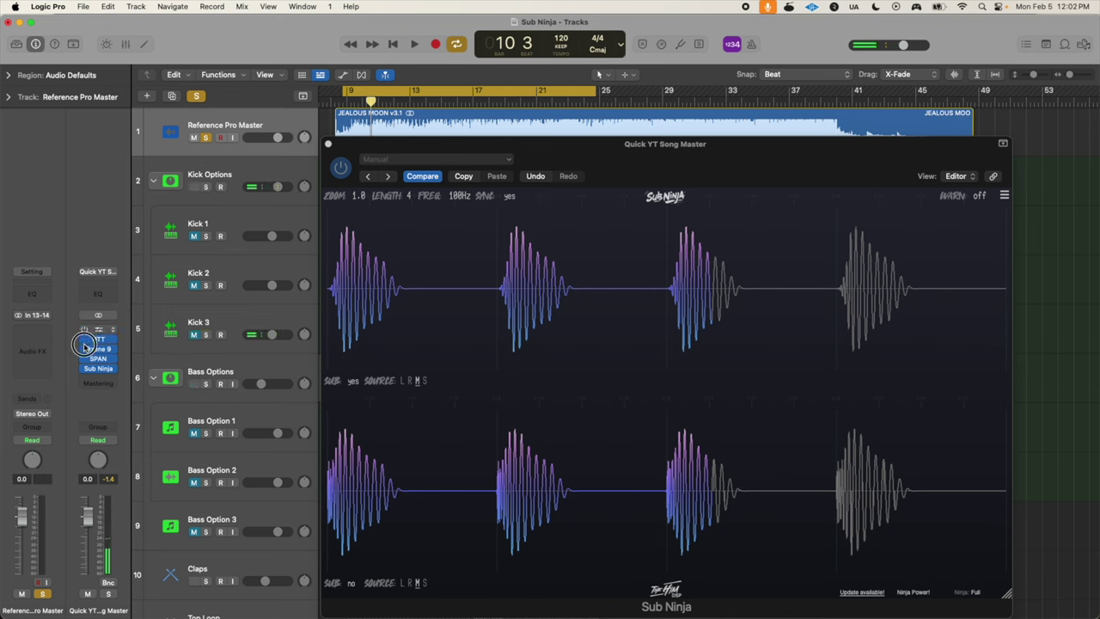
{"action": "key", "text": "space"}
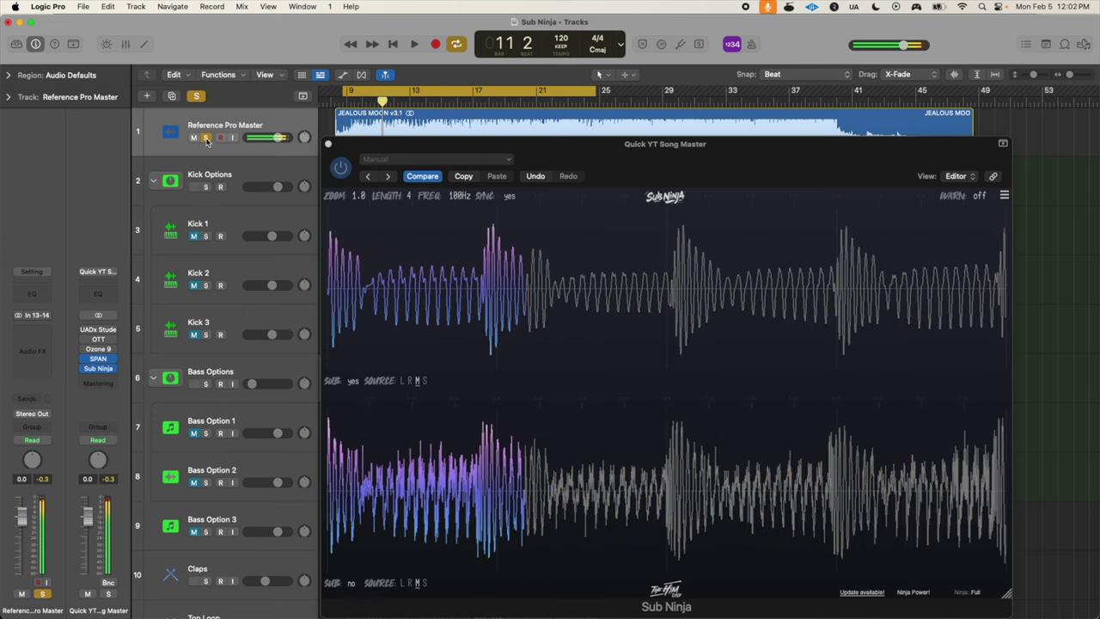
{"action": "left_click", "coordinate": [206, 139]}
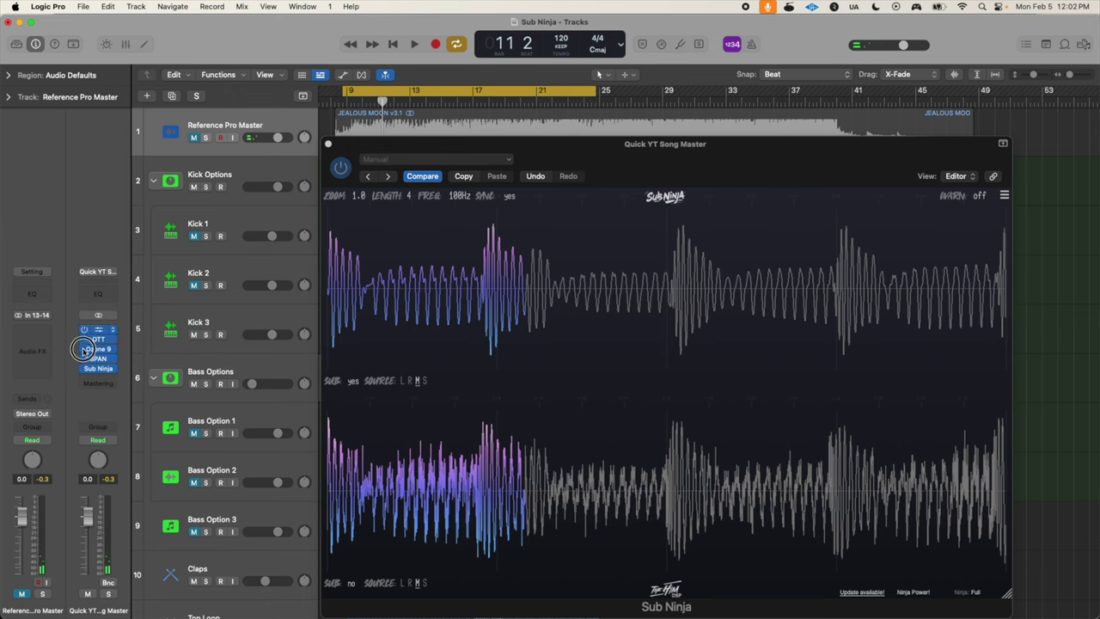
{"action": "key", "text": "space"}
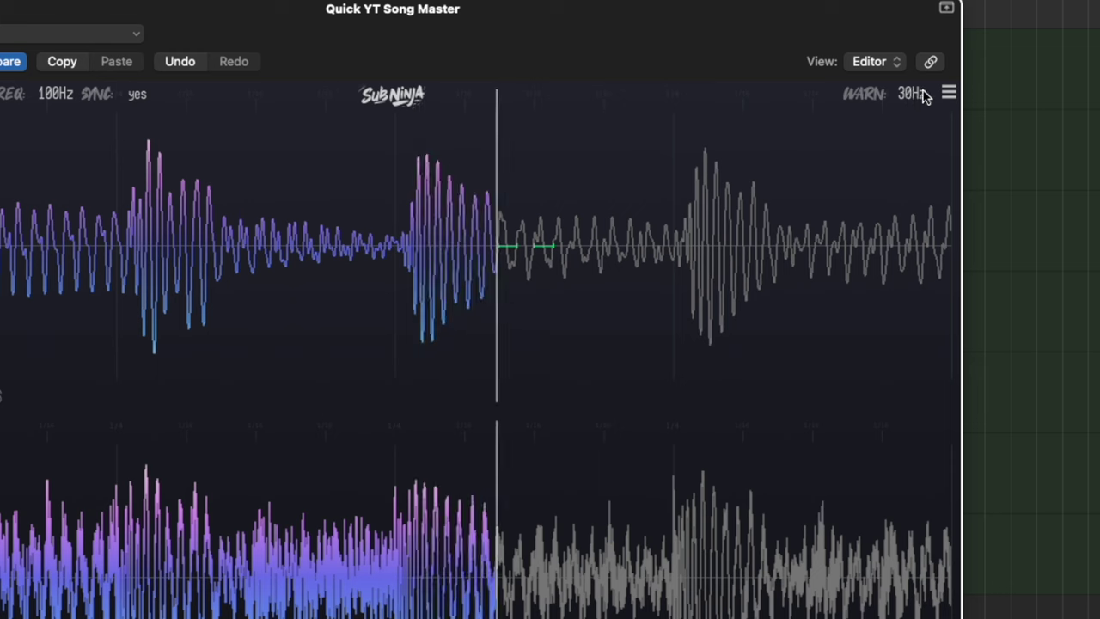
Solo the Reference Pro Master track to compare its sub against the 30 Hz warning.
{"action": "mouse_move", "coordinate": [964, 89]}
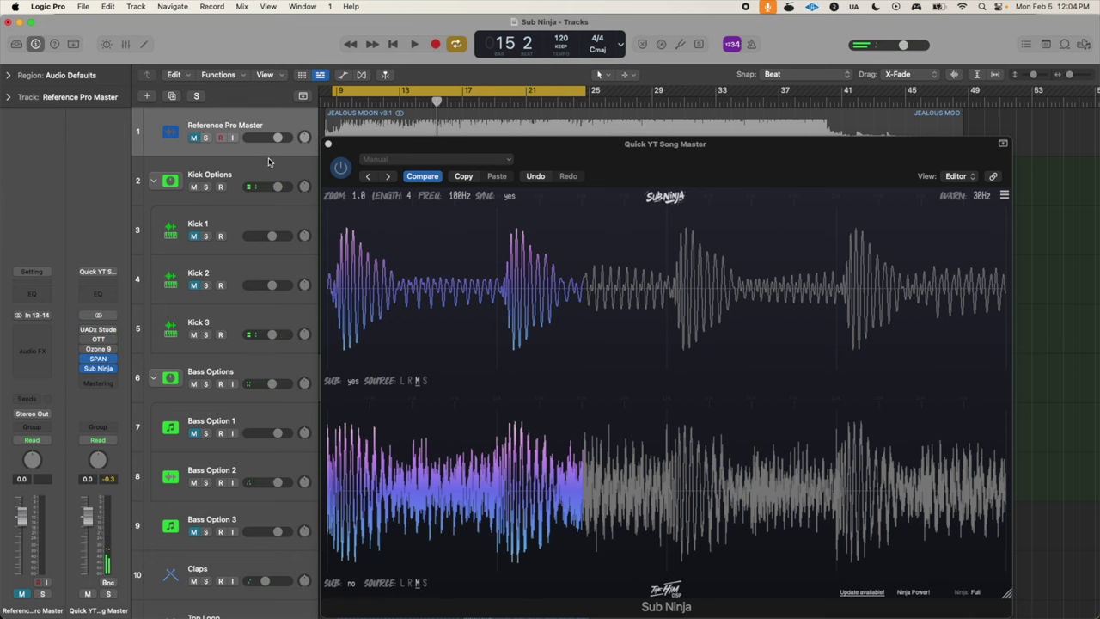
{"action": "left_click", "coordinate": [207, 137]}
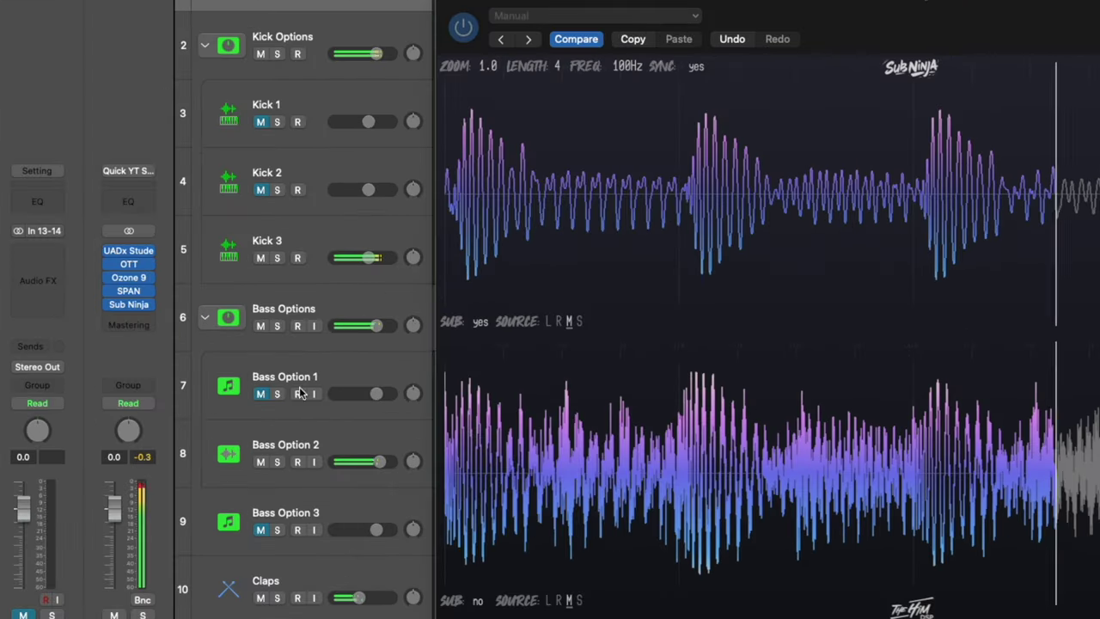
Insert a Single Band EQ on Bass Option 2 with its low cut at 34 Hz.
{"action": "left_click", "coordinate": [232, 474]}
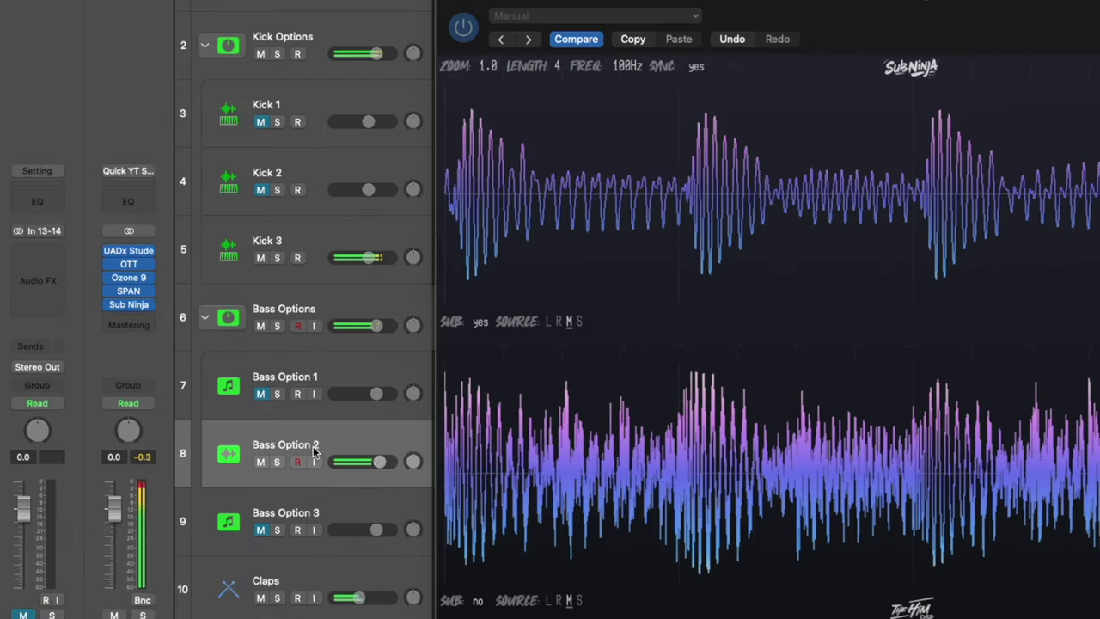
{"action": "left_click", "coordinate": [37, 276]}
{"action": "mouse_move", "coordinate": [80, 480]}
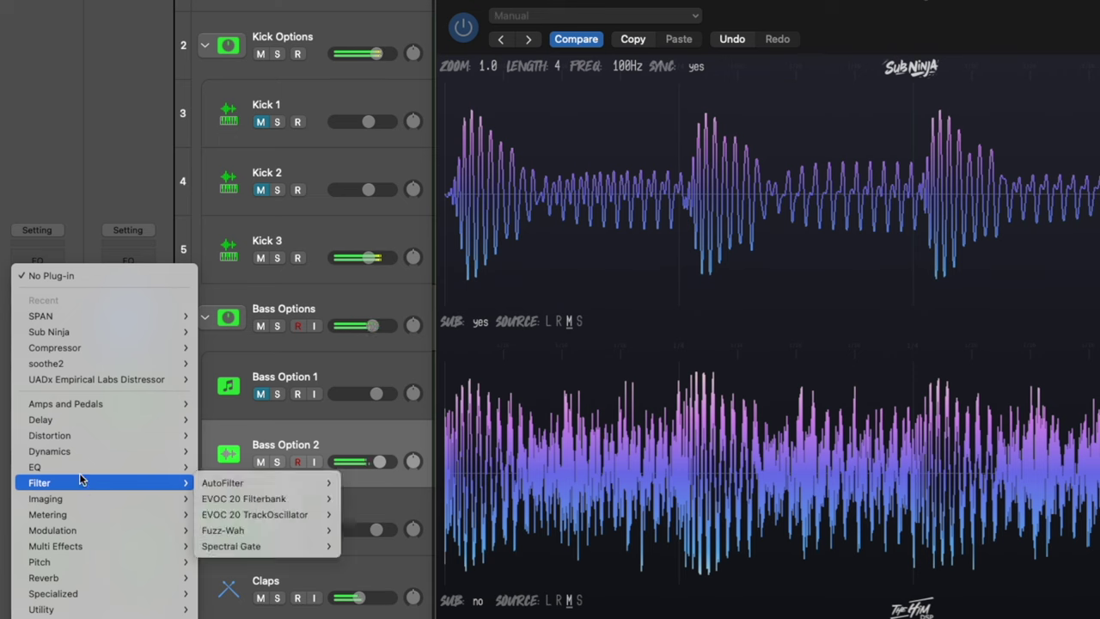
{"action": "left_click", "coordinate": [220, 297]}
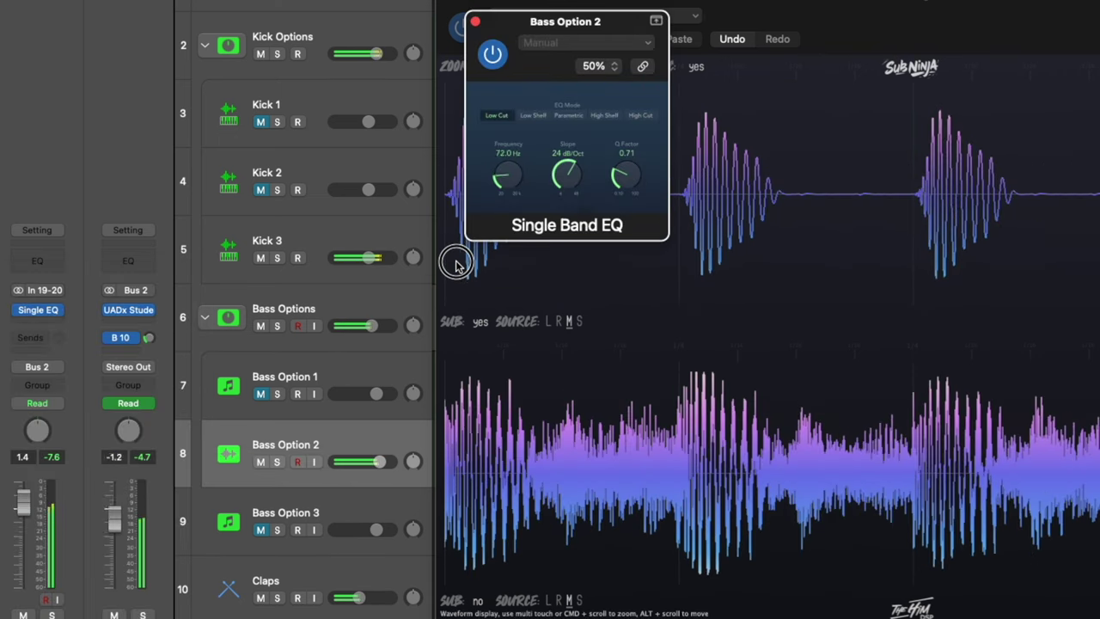
{"action": "left_click_drag", "start_coordinate": [455, 264], "coordinate": [447, 288]}
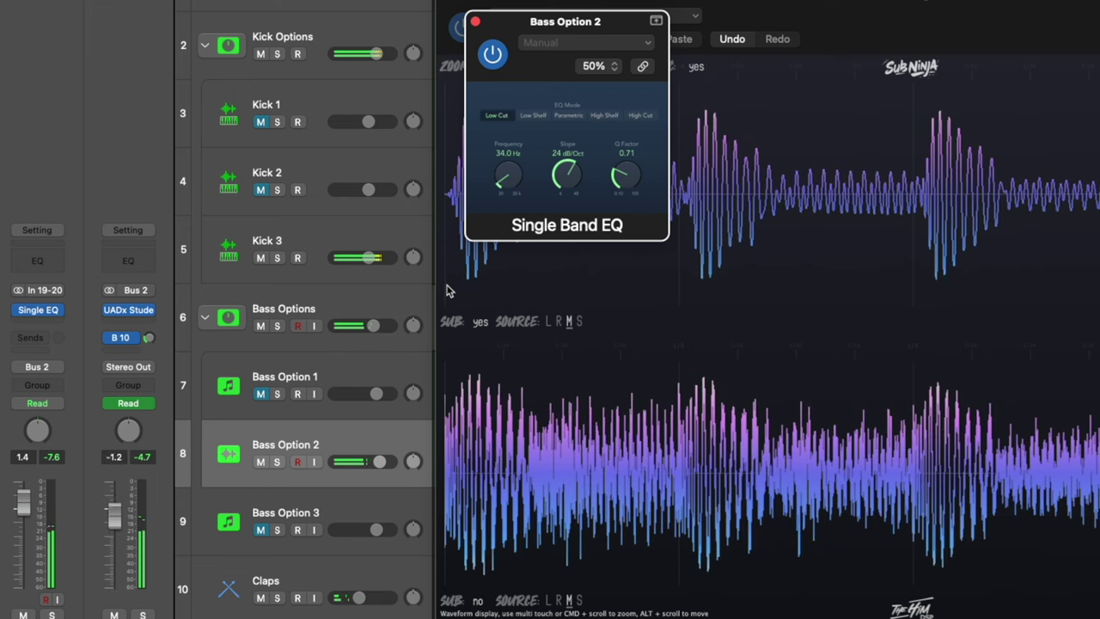
{"action": "left_click_drag", "start_coordinate": [592, 21], "coordinate": [331, 4]}
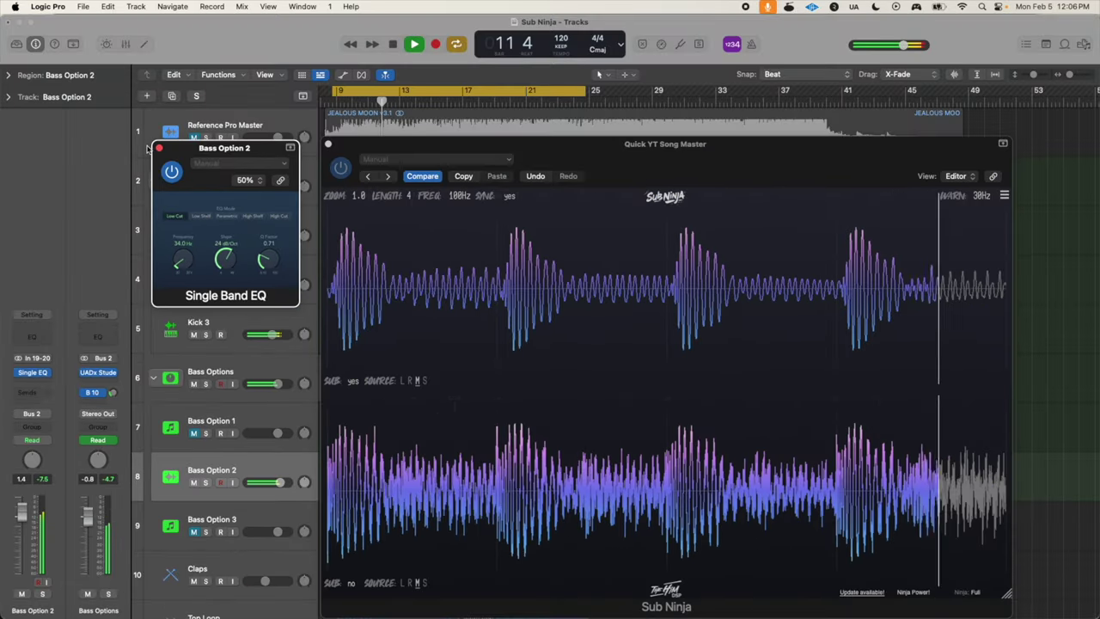
Add a stereo Compressor after the EQ on Bass Option 2 with Make Up at 2.5 dB.
{"action": "left_click", "coordinate": [158, 147]}
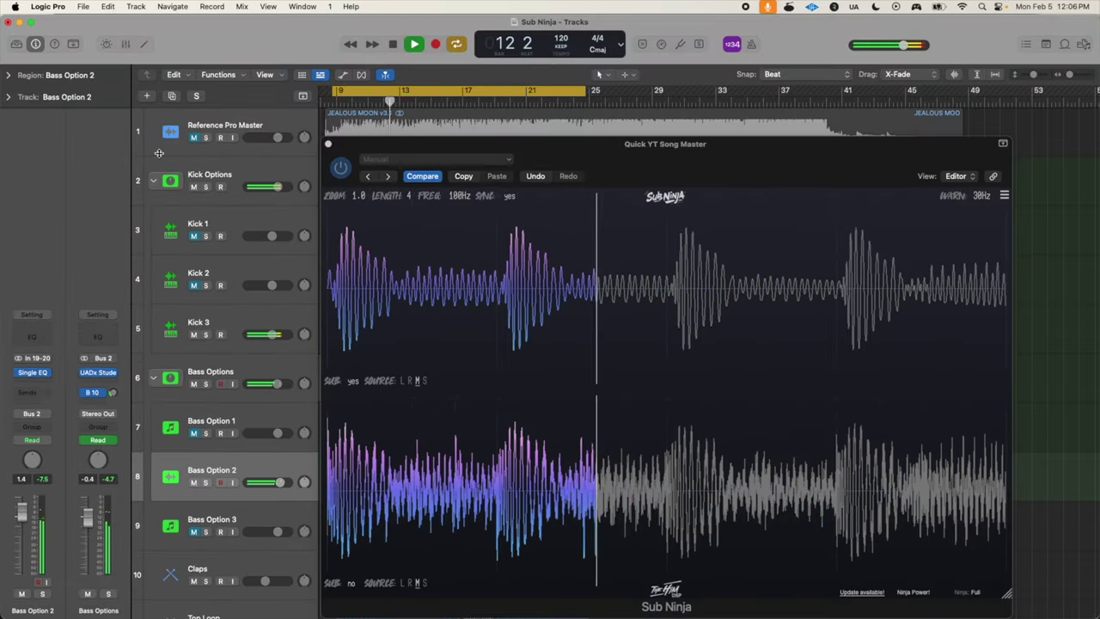
{"action": "left_click", "coordinate": [30, 392]}
{"action": "mouse_move", "coordinate": [41, 475]}
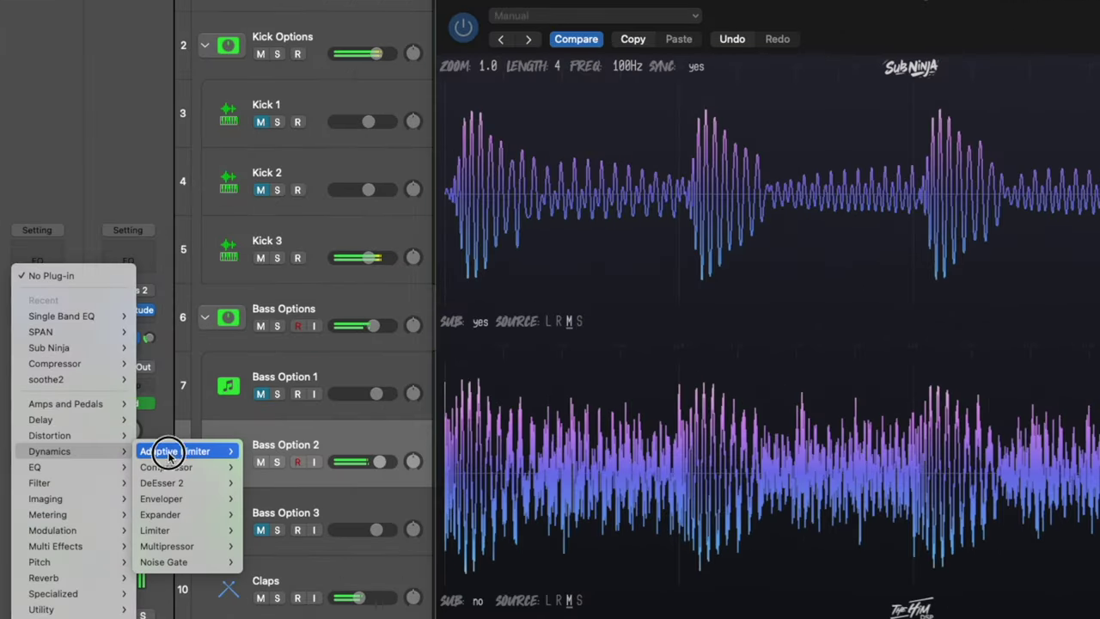
{"action": "mouse_move", "coordinate": [228, 466]}
{"action": "left_click", "coordinate": [262, 466]}
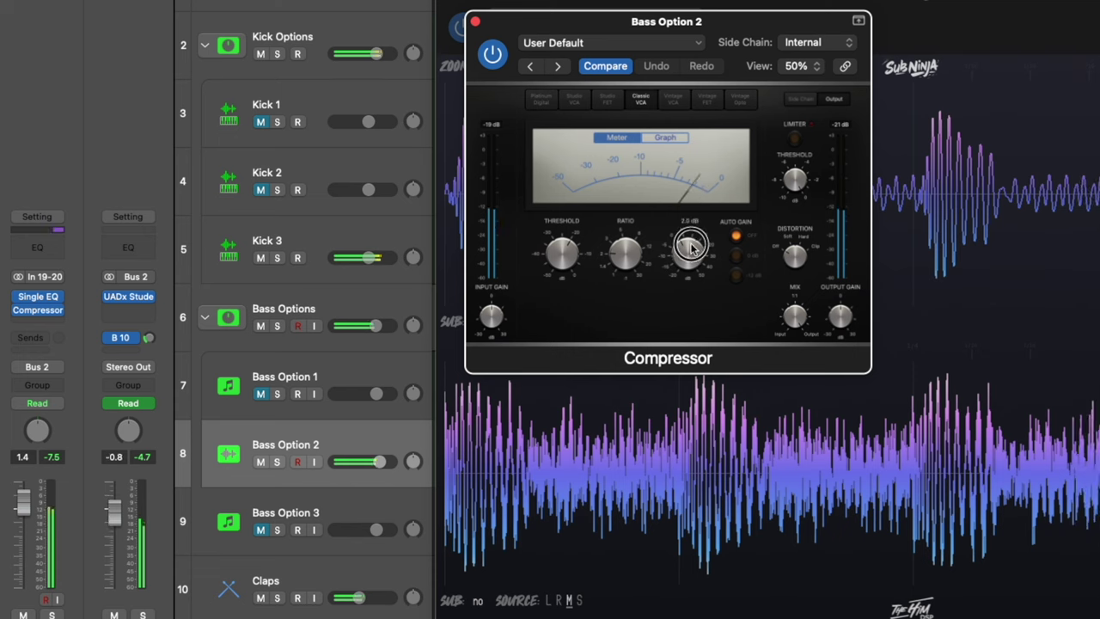
{"action": "scroll", "coordinate": [690, 246], "scroll_direction": "up", "scroll_amount": 2}
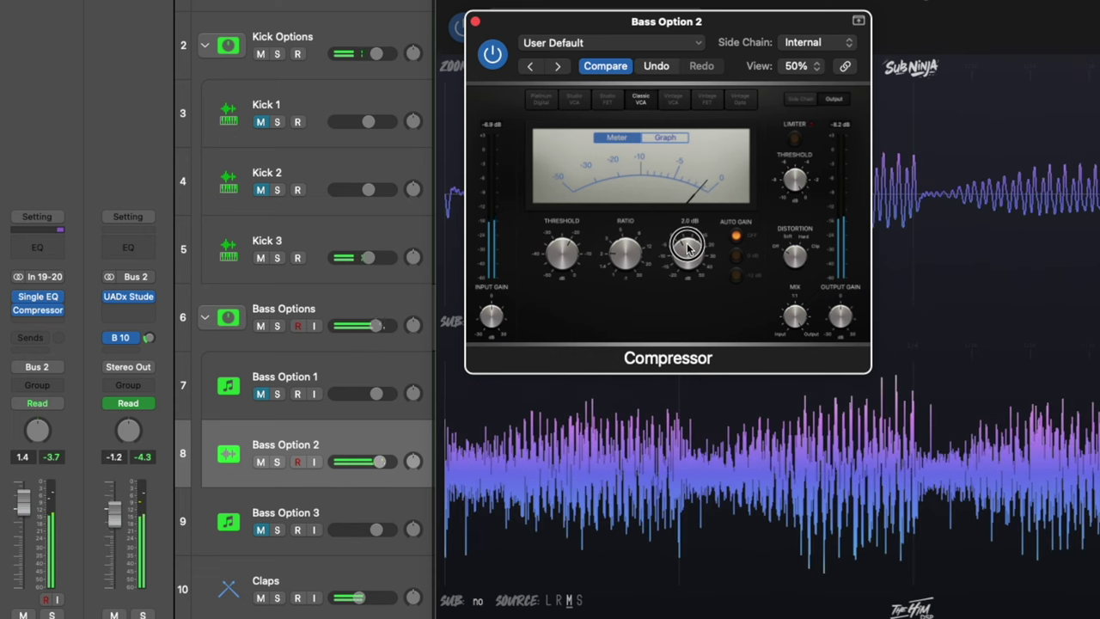
{"action": "left_click_drag", "start_coordinate": [705, 30], "coordinate": [329, 10]}
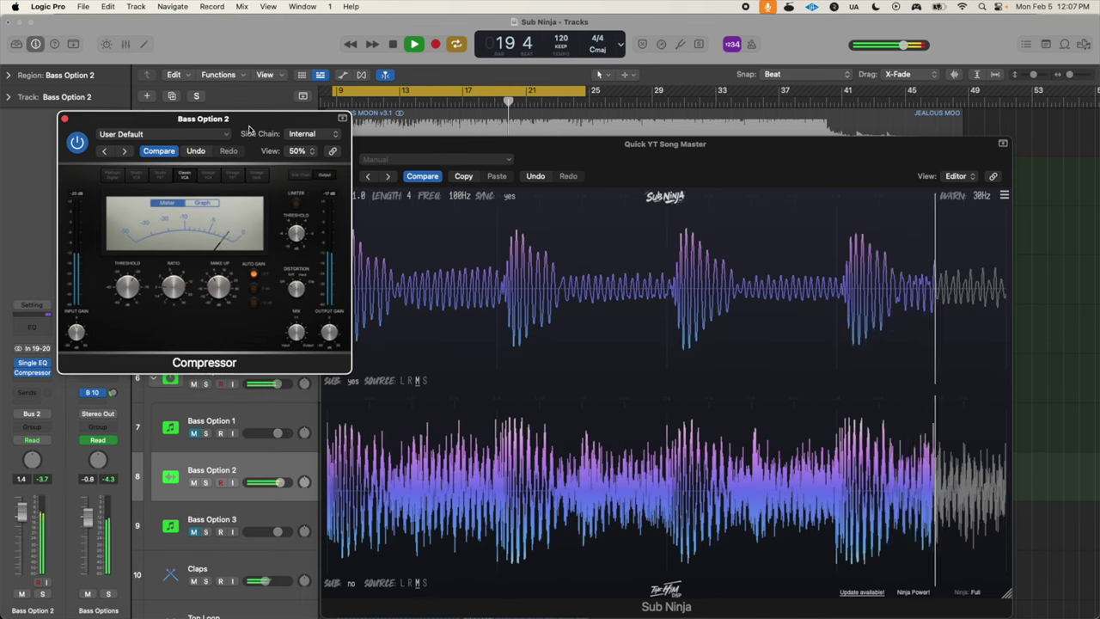
{"action": "left_click_drag", "start_coordinate": [249, 129], "coordinate": [197, 103]}
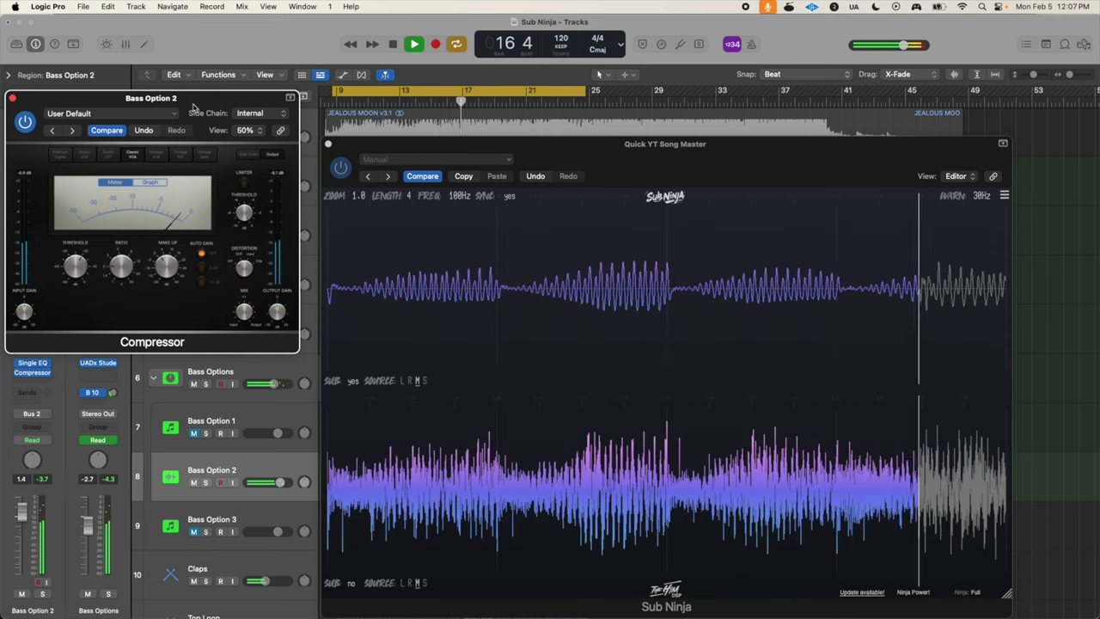
{"action": "left_click", "coordinate": [12, 98]}
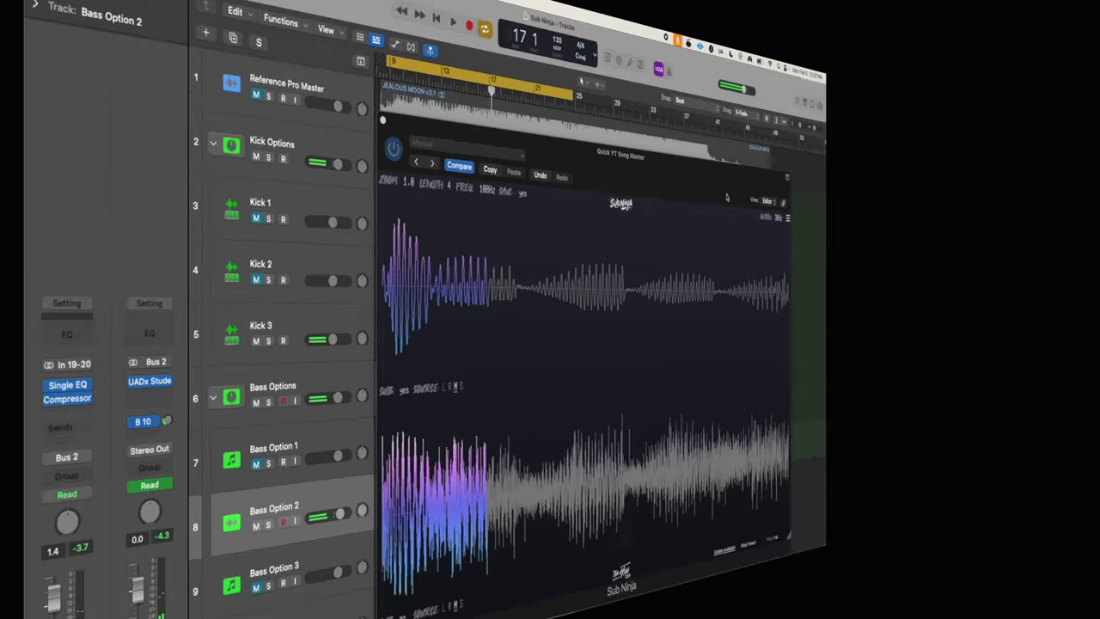